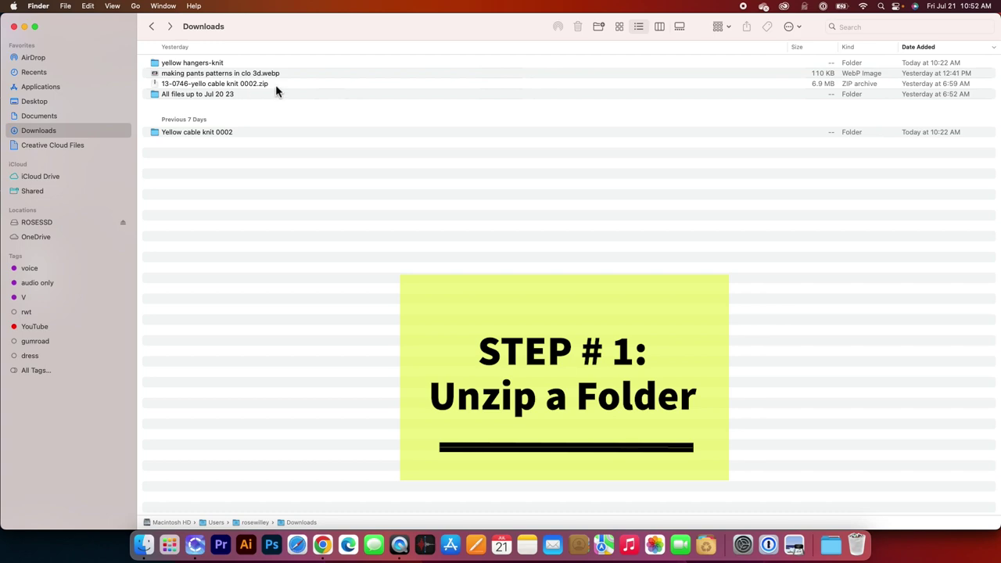
Step: Unzip the 13-0746-yello cable knit 0002.zip archive in Downloads and switch to CLO
{"action": "double_click", "coordinate": [278, 85]}
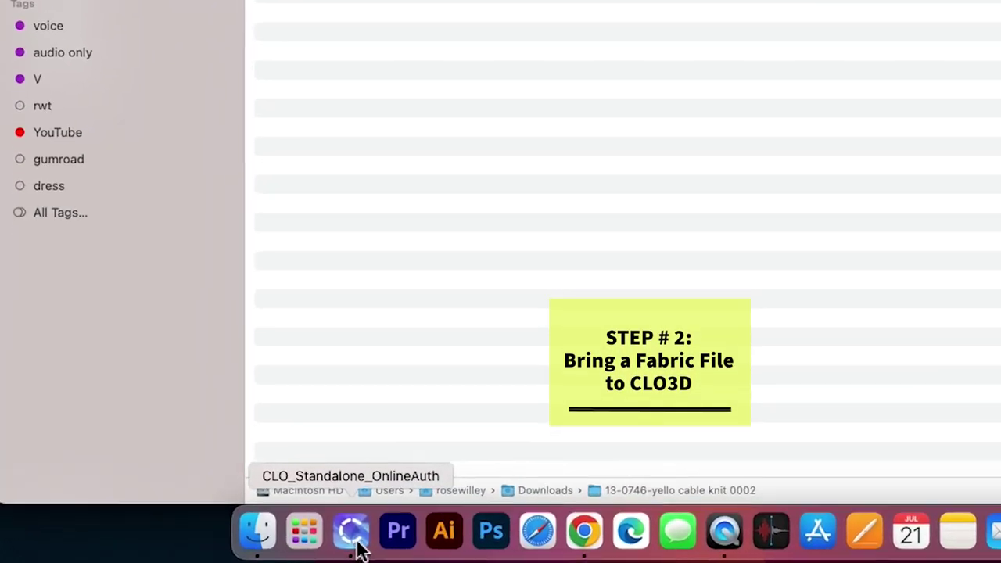
{"action": "left_click", "coordinate": [353, 535]}
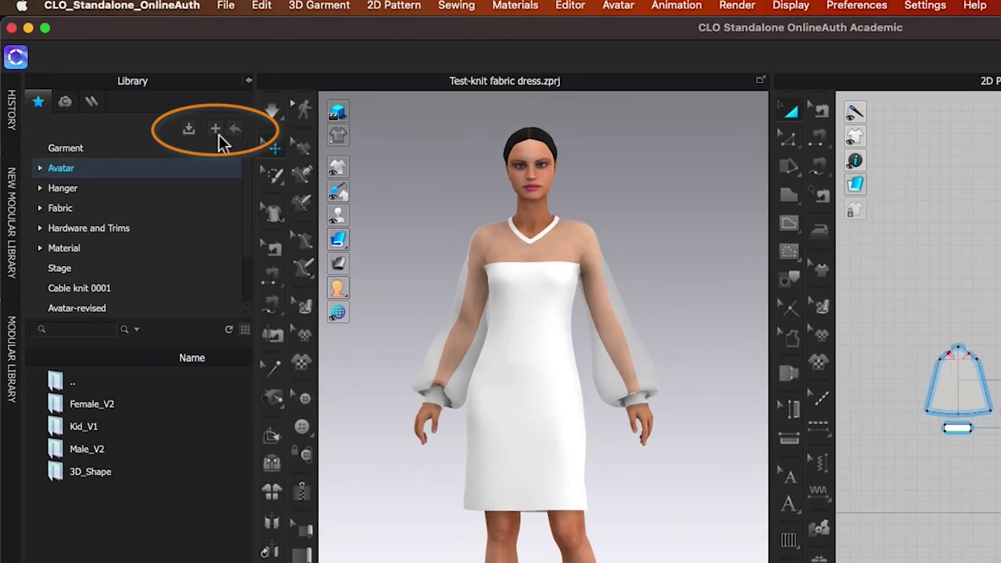
Step: Add the 13-0746-yello cable knit 0002 folder from Downloads to the library
{"action": "left_click", "coordinate": [218, 134]}
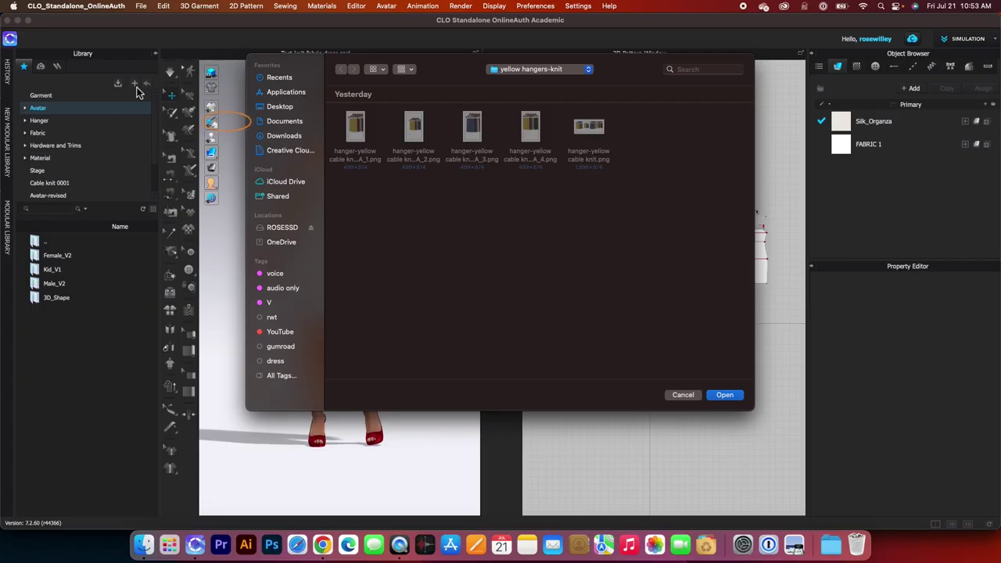
{"action": "left_click", "coordinate": [285, 137]}
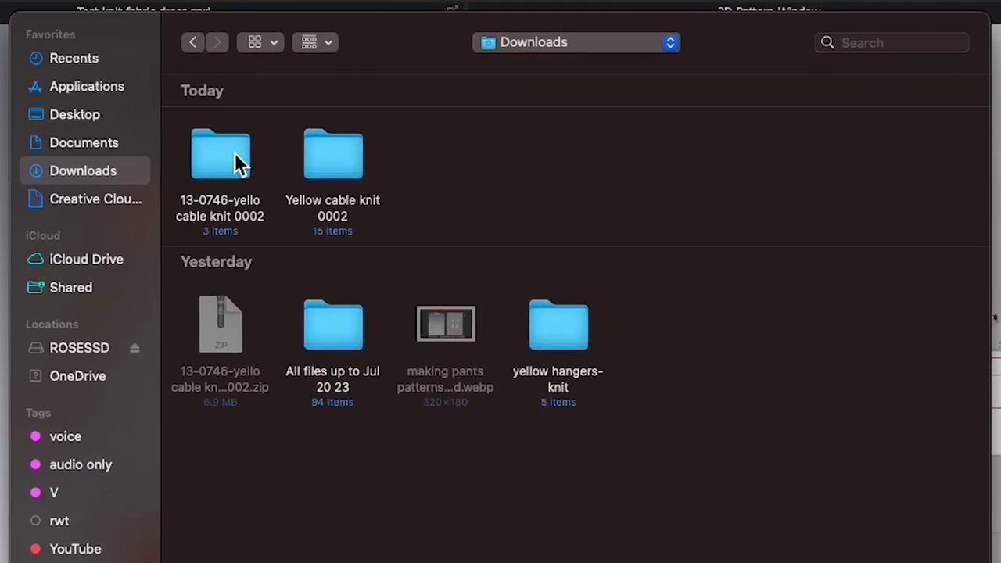
{"action": "left_click", "coordinate": [235, 152]}
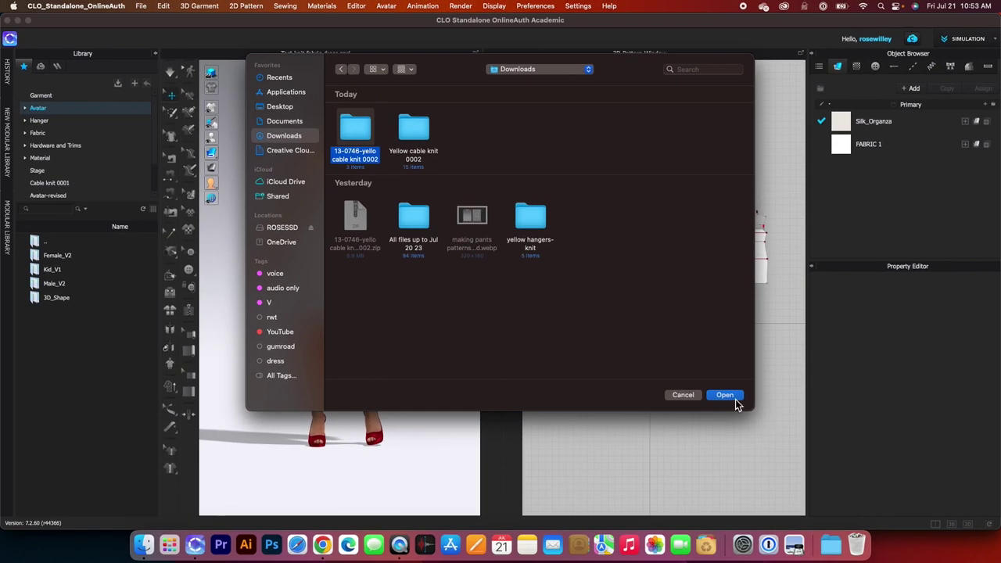
{"action": "left_click", "coordinate": [733, 400]}
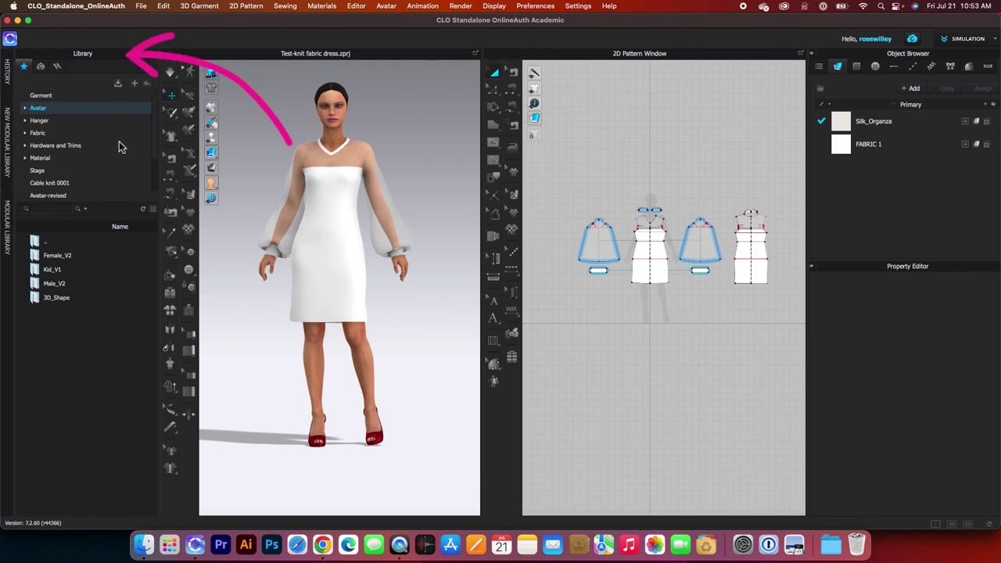
Step: Open the newly added 13-0746-yello cable knit 0002 folder in the library
{"action": "scroll", "coordinate": [146, 155], "scroll_direction": "down", "scroll_amount": 3}
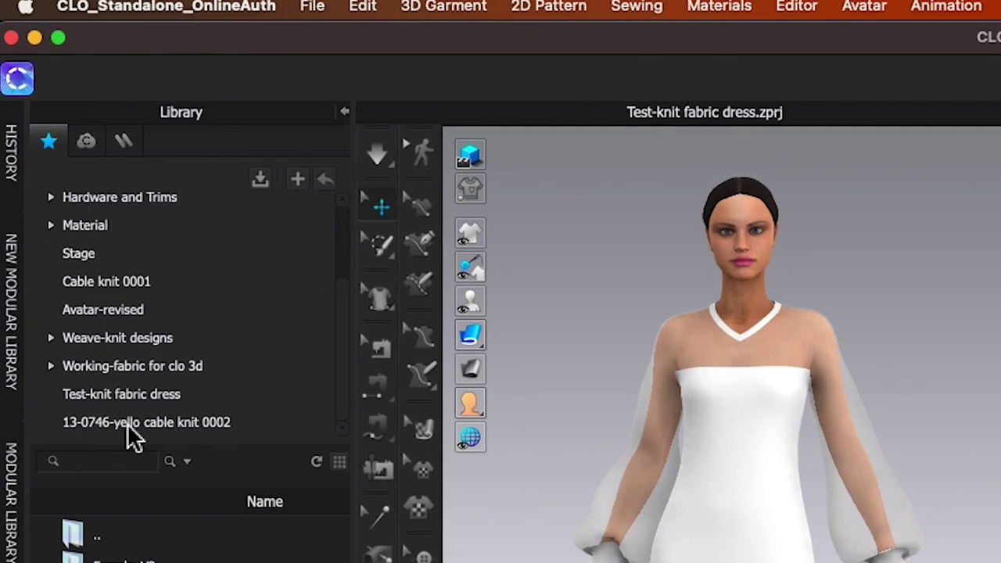
{"action": "left_click", "coordinate": [147, 344]}
{"action": "left_click", "coordinate": [184, 428]}
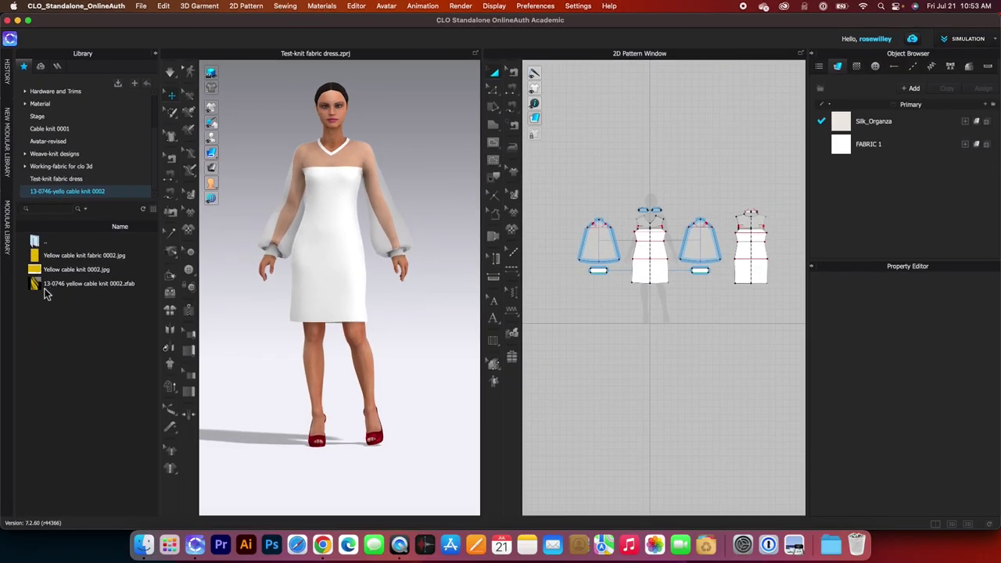
Step: Apply the 13-0746 yellow cable knit 0002.zfab fabric to the front and back body panels of the dress
{"action": "mouse_move", "coordinate": [45, 293]}
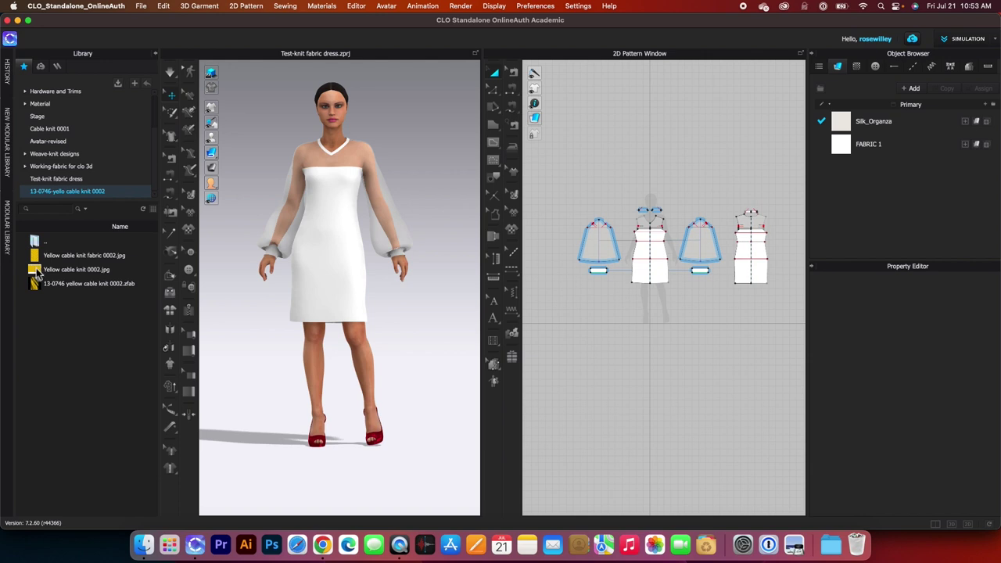
{"action": "mouse_move", "coordinate": [37, 269]}
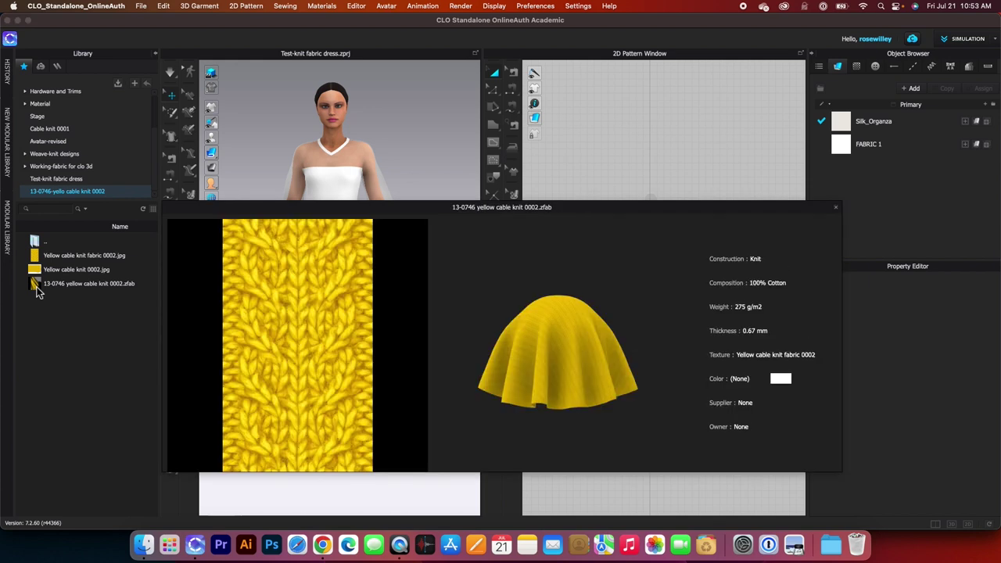
{"action": "left_click_drag", "start_coordinate": [38, 291], "coordinate": [341, 247]}
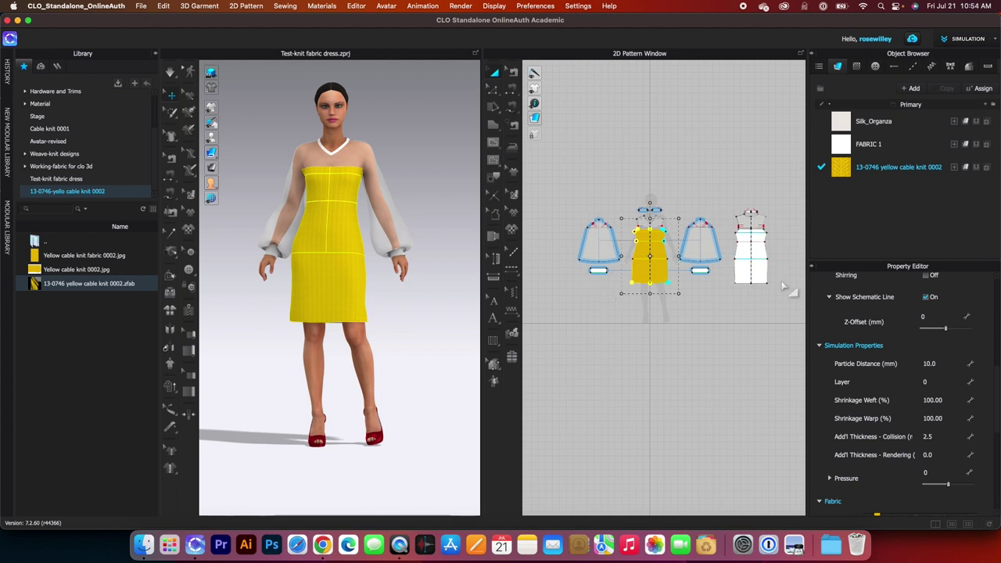
{"action": "left_click", "coordinate": [842, 170]}
{"action": "left_click_drag", "start_coordinate": [842, 169], "coordinate": [760, 283]}
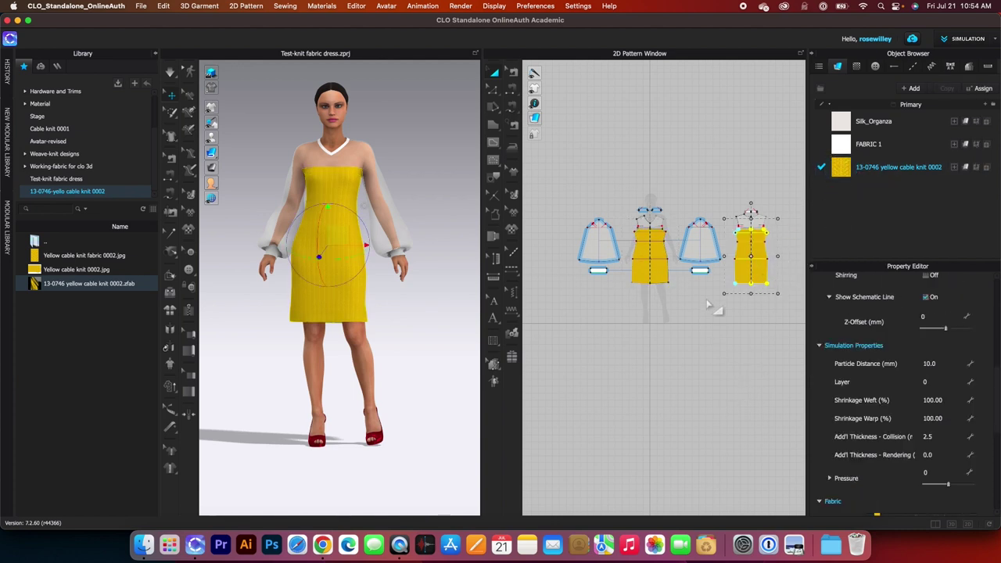
Step: Assign the yellow cable knit fabric to both sleeve cuff patterns
{"action": "scroll", "coordinate": [698, 271], "scroll_direction": "up", "scroll_amount": 6}
{"action": "left_click_drag", "start_coordinate": [845, 176], "coordinate": [749, 288]}
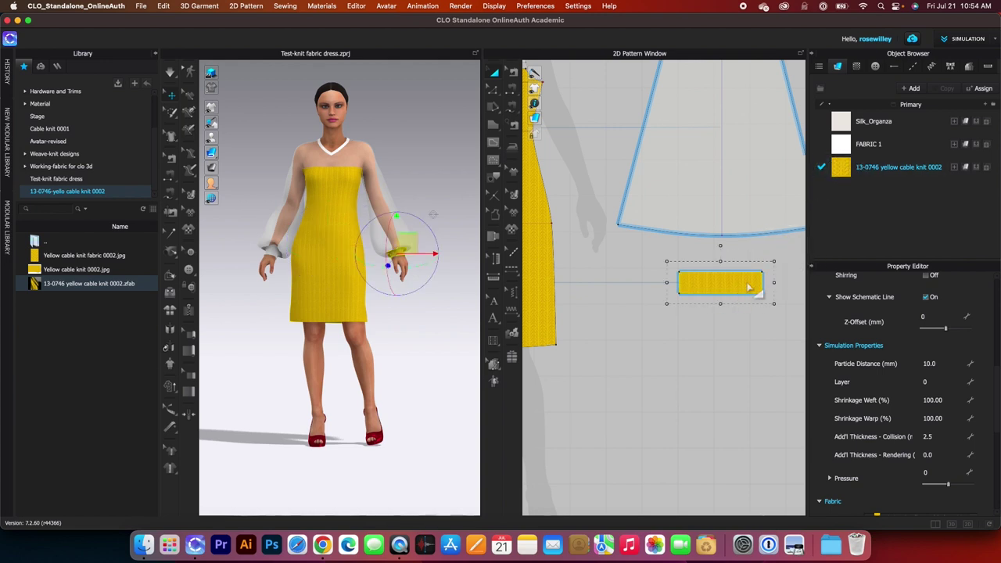
{"action": "scroll", "coordinate": [755, 286], "scroll_direction": "down", "scroll_amount": 3}
{"action": "scroll", "coordinate": [641, 311], "scroll_direction": "down", "scroll_amount": 2}
{"action": "scroll", "coordinate": [618, 290], "scroll_direction": "up", "scroll_amount": 5}
{"action": "left_click_drag", "start_coordinate": [842, 172], "coordinate": [598, 261]}
{"action": "scroll", "coordinate": [610, 297], "scroll_direction": "down", "scroll_amount": 5}
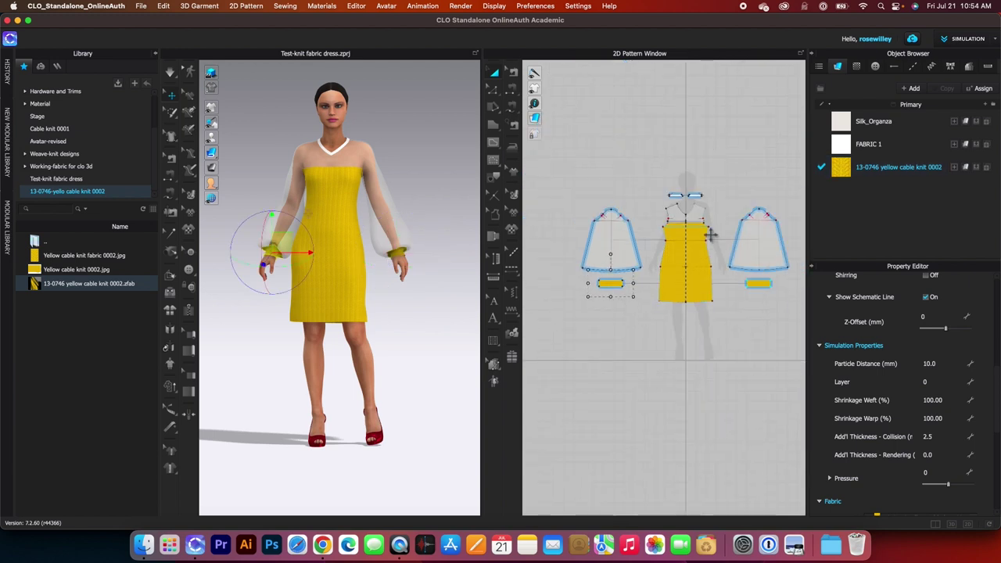
Step: Assign the yellow cable knit fabric to the two front neckband pieces and the back neckband
{"action": "scroll", "coordinate": [692, 200], "scroll_direction": "up", "scroll_amount": 5}
{"action": "left_click_drag", "start_coordinate": [842, 168], "coordinate": [721, 209]}
{"action": "left_click_drag", "start_coordinate": [842, 168], "coordinate": [663, 213]}
{"action": "scroll", "coordinate": [637, 213], "scroll_direction": "down", "scroll_amount": 5}
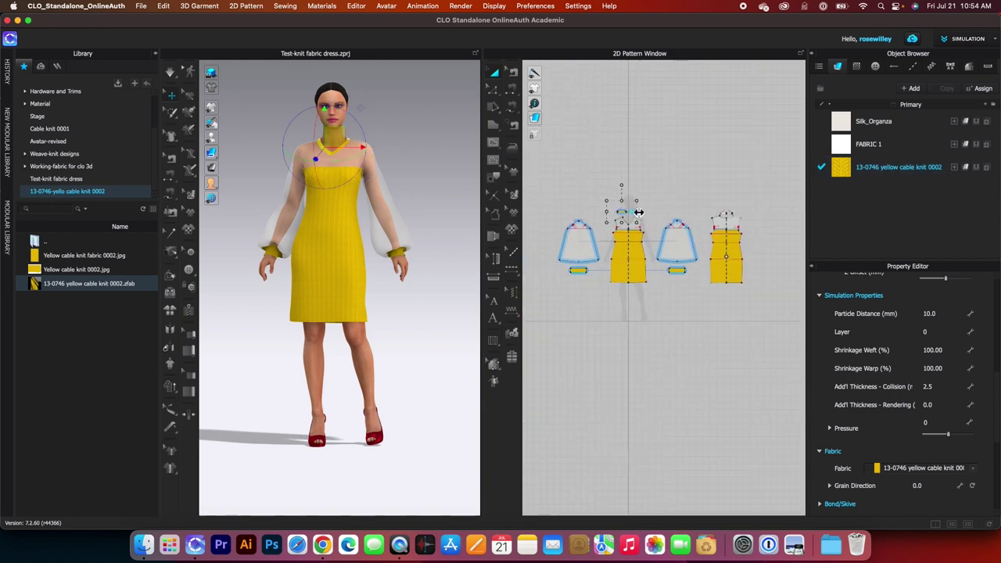
{"action": "scroll", "coordinate": [638, 212], "scroll_direction": "up", "scroll_amount": 8}
{"action": "left_click_drag", "start_coordinate": [842, 172], "coordinate": [758, 214]}
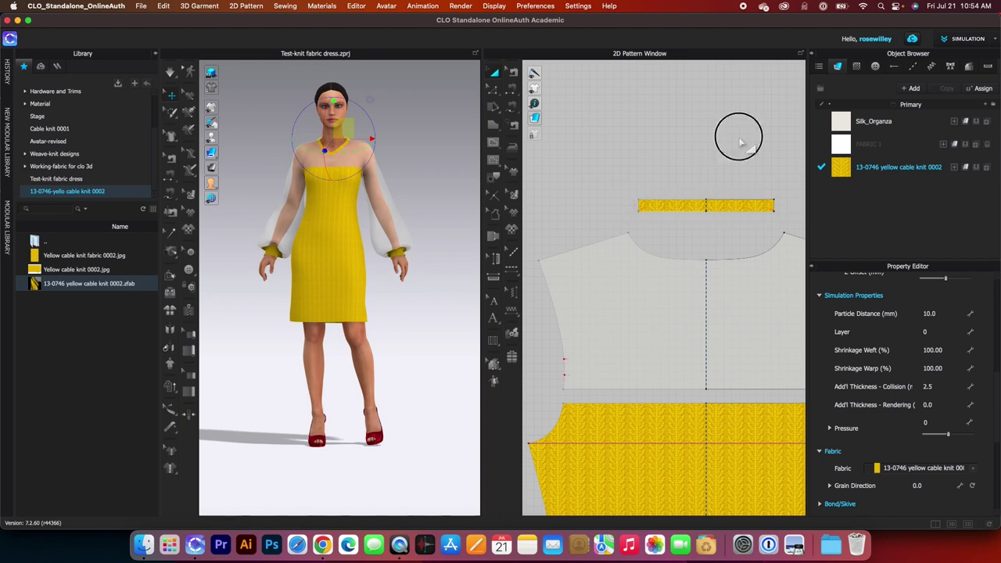
{"action": "scroll", "coordinate": [755, 176], "scroll_direction": "down", "scroll_amount": 6}
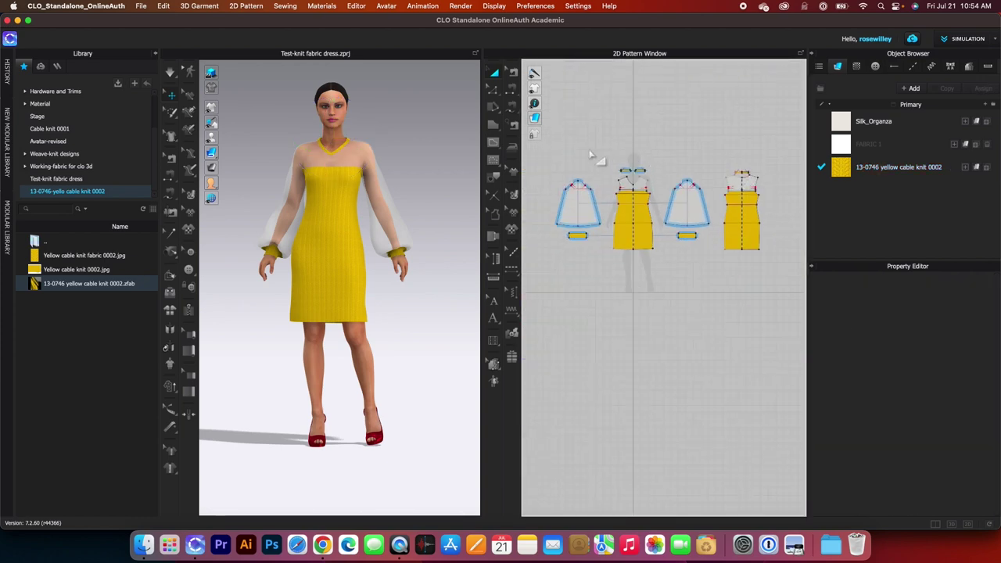
Step: Select the Silk_Organza fabric and open its color picker
{"action": "scroll", "coordinate": [602, 156], "scroll_direction": "up", "scroll_amount": 2}
{"action": "scroll", "coordinate": [695, 168], "scroll_direction": "down", "scroll_amount": 3}
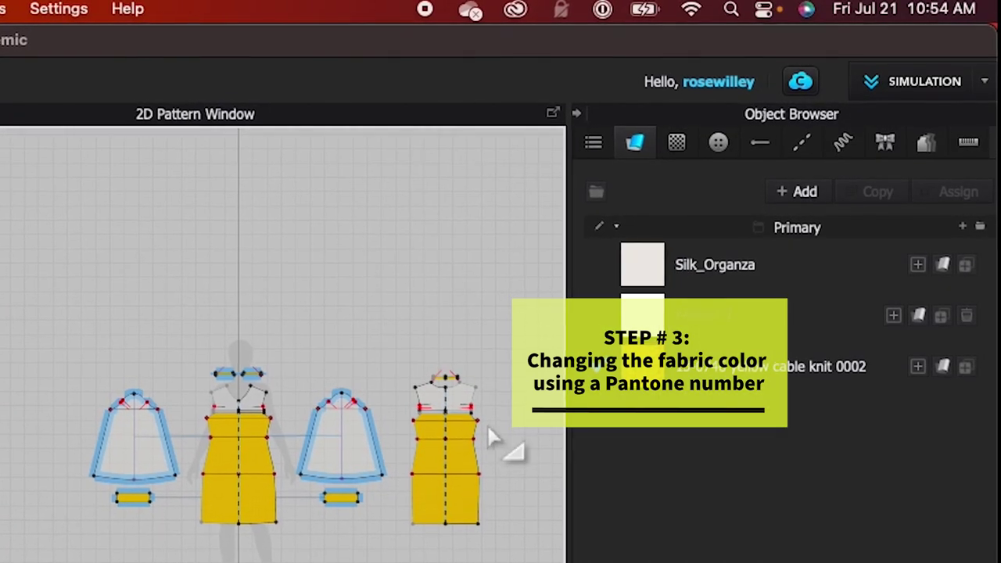
{"action": "scroll", "coordinate": [496, 395], "scroll_direction": "up", "scroll_amount": 3}
{"action": "scroll", "coordinate": [496, 398], "scroll_direction": "down", "scroll_amount": 2}
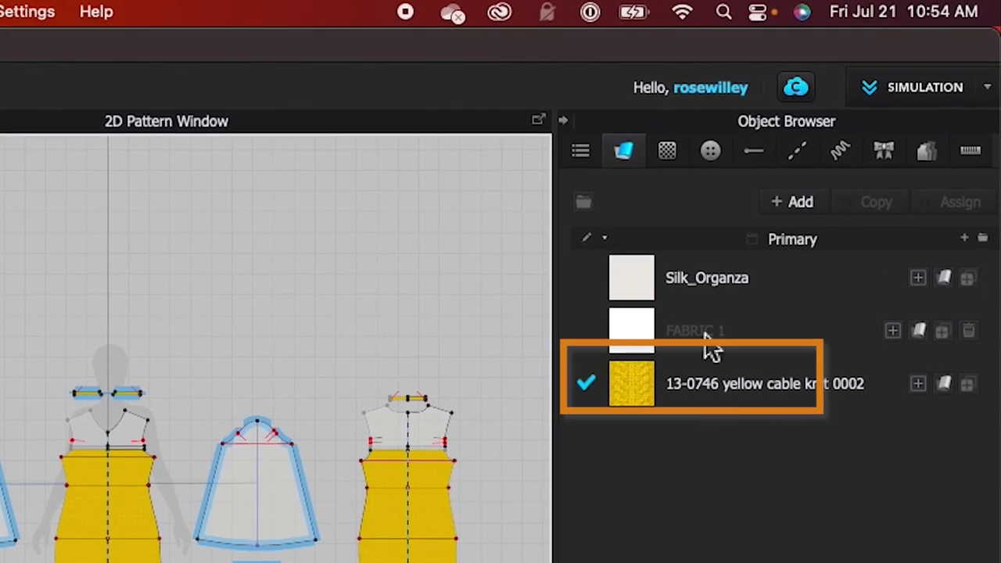
{"action": "left_click", "coordinate": [792, 286]}
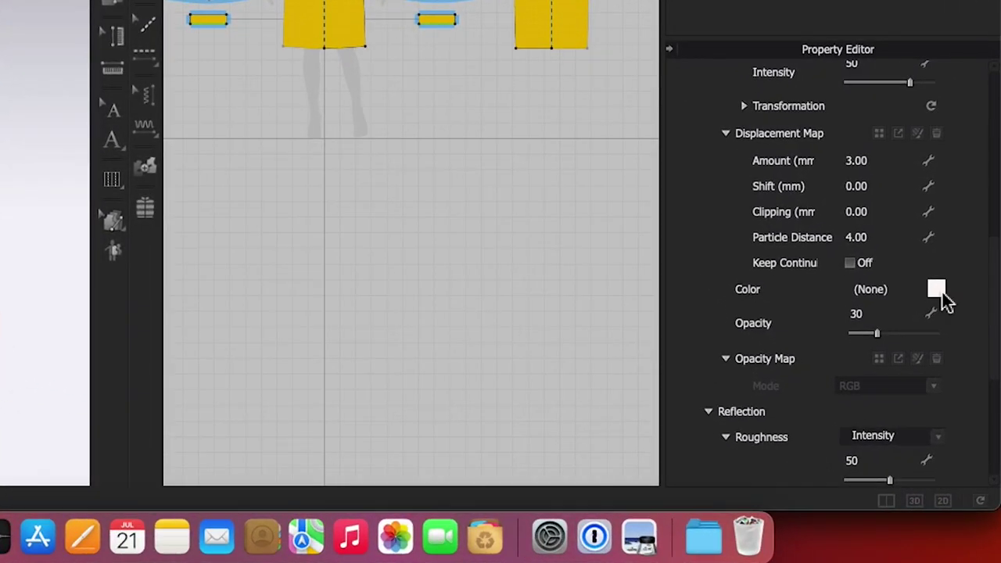
{"action": "left_click", "coordinate": [964, 405]}
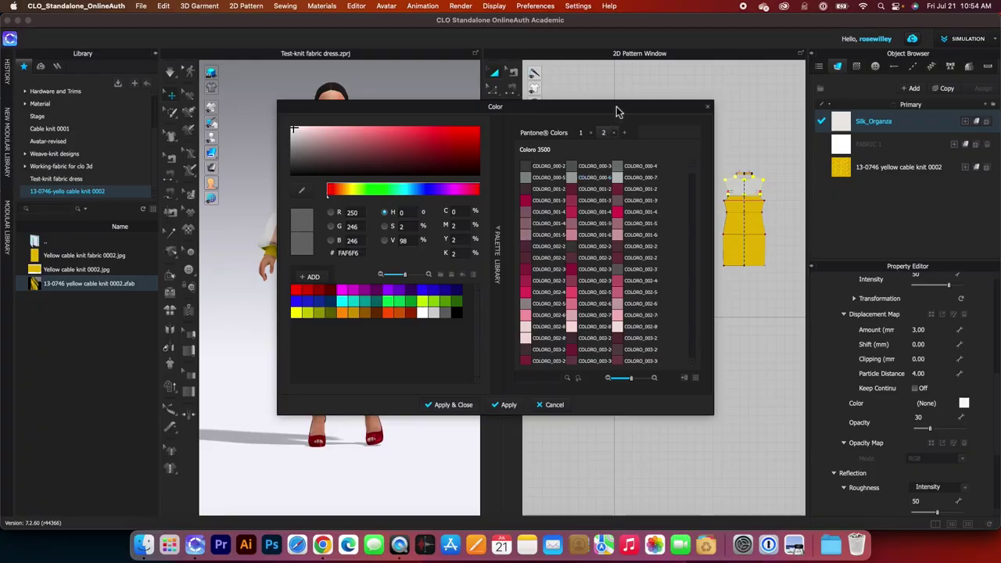
{"action": "left_click_drag", "start_coordinate": [616, 112], "coordinate": [605, 109]}
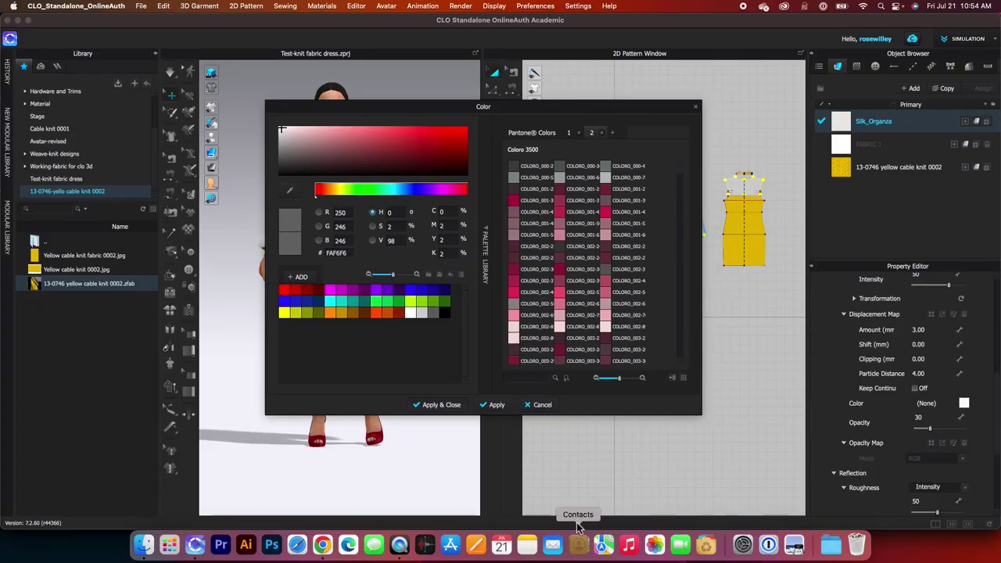
Step: Find Pantone 13-0746 in the palette library and apply it as the Silk_Organza fabric color
{"action": "left_click", "coordinate": [570, 135]}
{"action": "left_click", "coordinate": [592, 134]}
{"action": "left_click", "coordinate": [576, 136]}
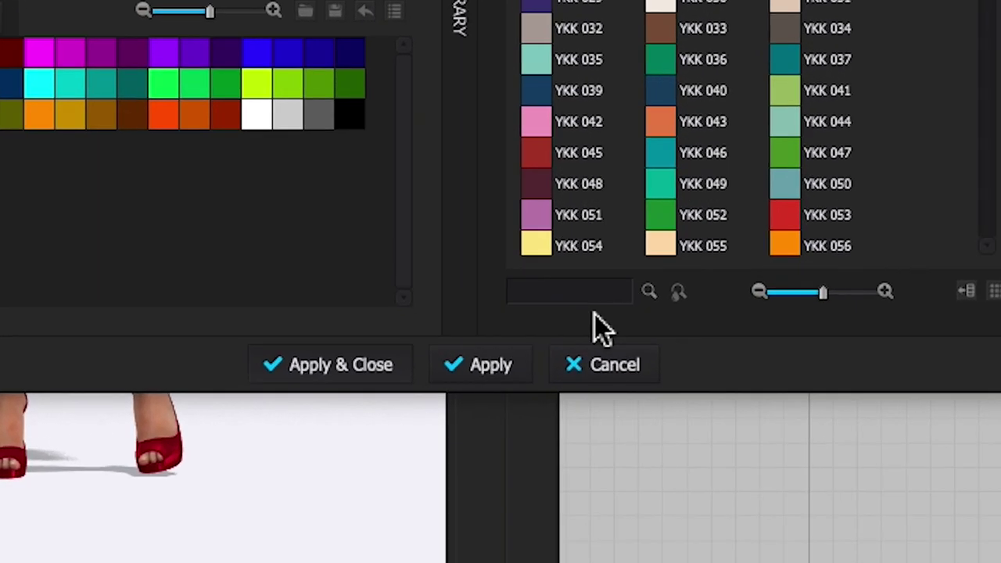
{"action": "left_click", "coordinate": [536, 379]}
{"action": "type", "text": "13-0746"}
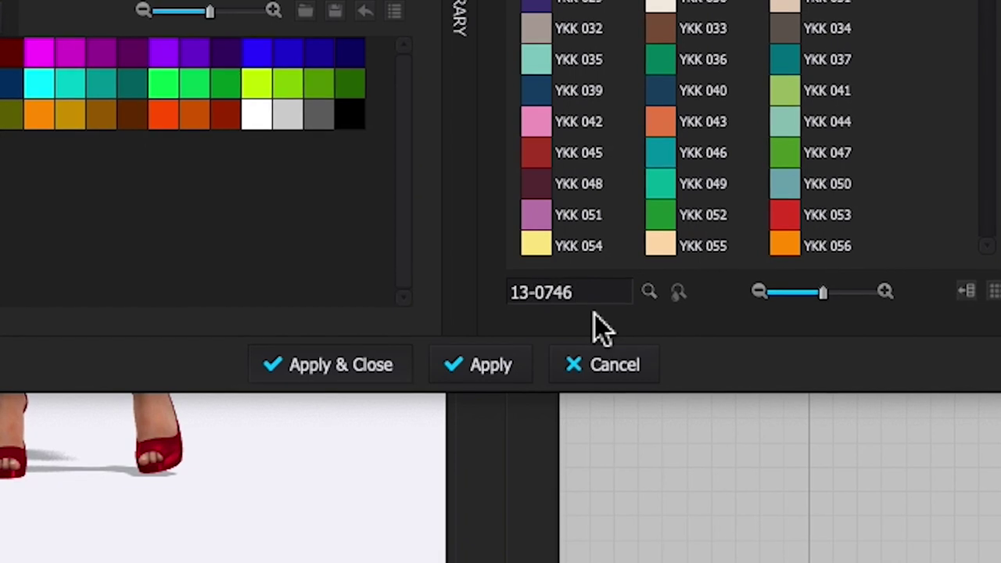
{"action": "left_click", "coordinate": [650, 293]}
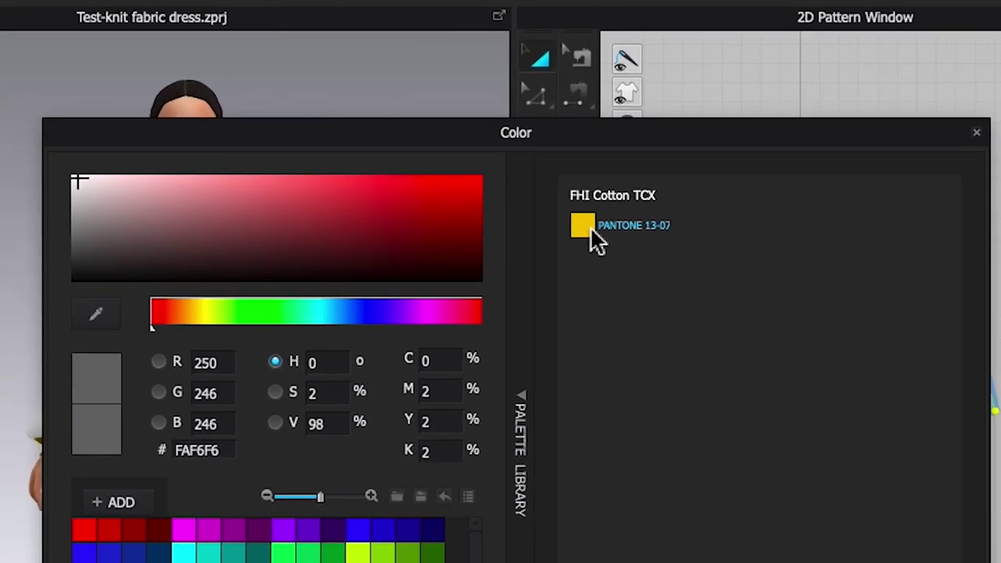
{"action": "left_click", "coordinate": [515, 150]}
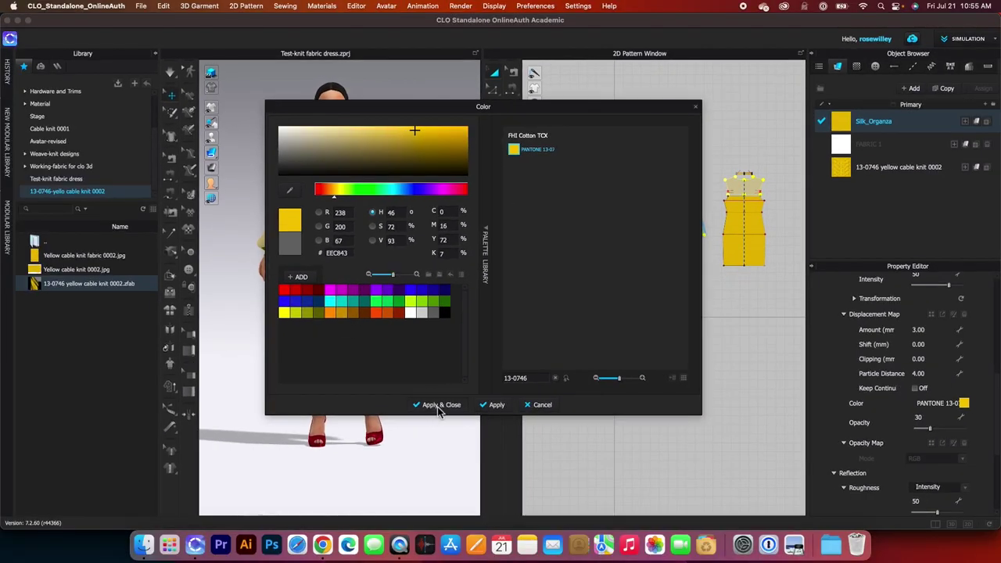
{"action": "left_click", "coordinate": [438, 407]}
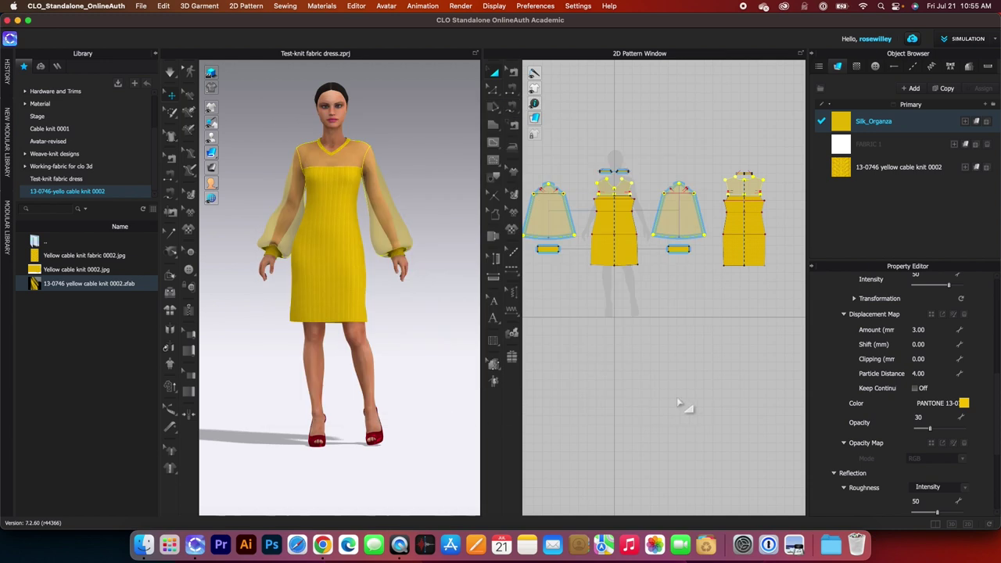
{"action": "scroll", "coordinate": [397, 285], "scroll_direction": "up", "scroll_amount": 3}
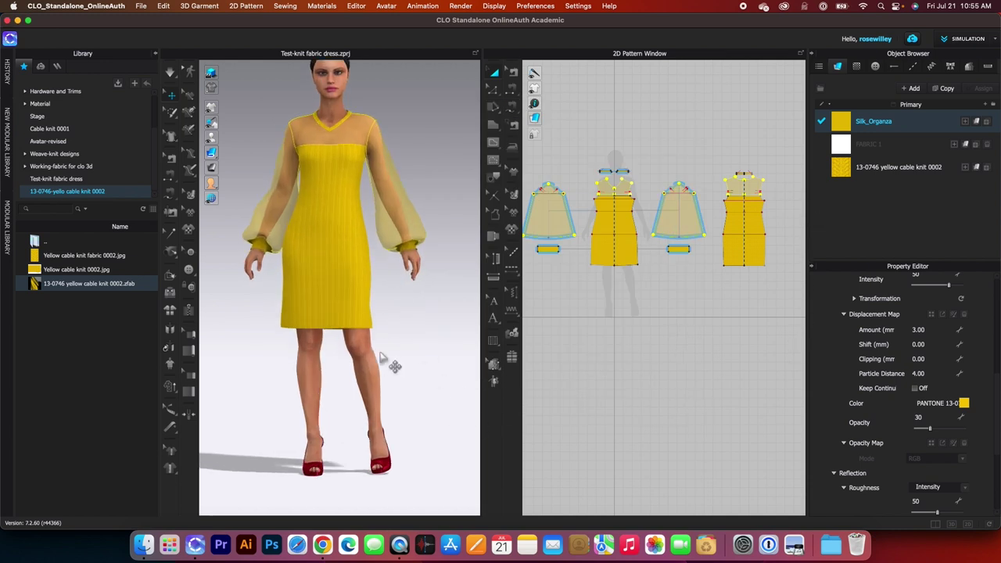
{"action": "scroll", "coordinate": [682, 309], "scroll_direction": "down", "scroll_amount": 2}
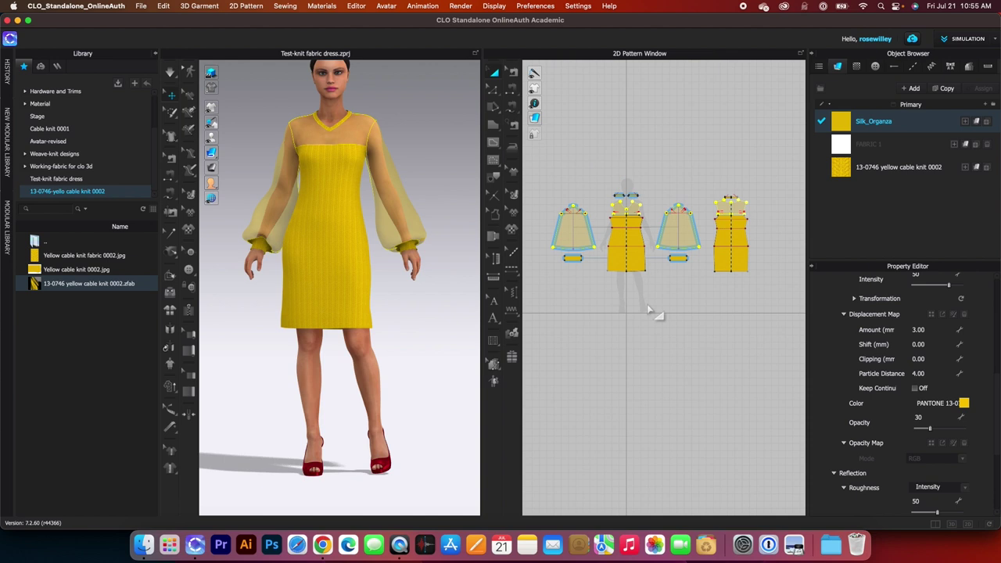
{"action": "left_click", "coordinate": [891, 124]}
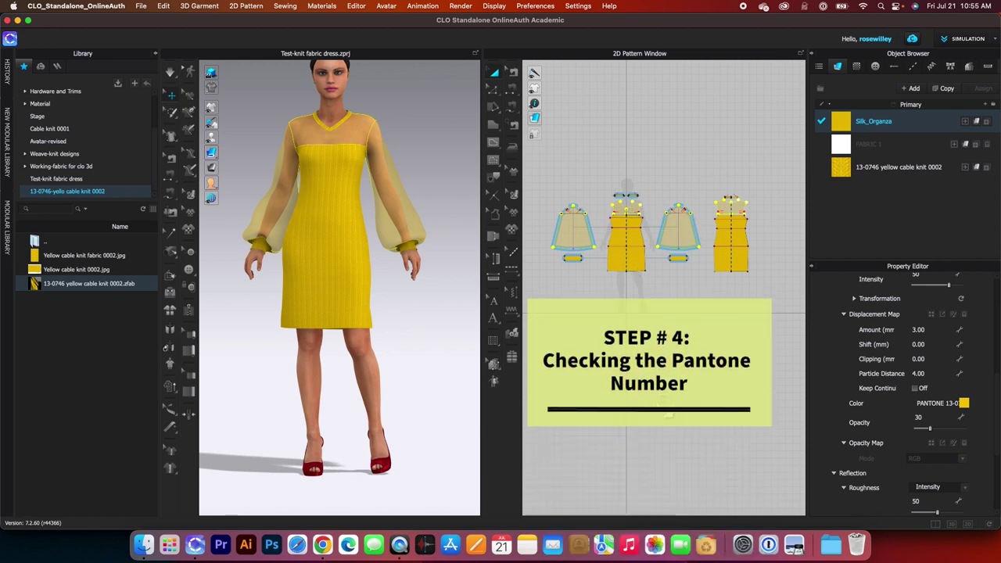
Step: Select FABRIC 1 and create a 50 x 50 cm rectangle pattern above the dress patterns
{"action": "scroll", "coordinate": [628, 114], "scroll_direction": "up", "scroll_amount": 2}
{"action": "scroll", "coordinate": [630, 279], "scroll_direction": "down", "scroll_amount": 3}
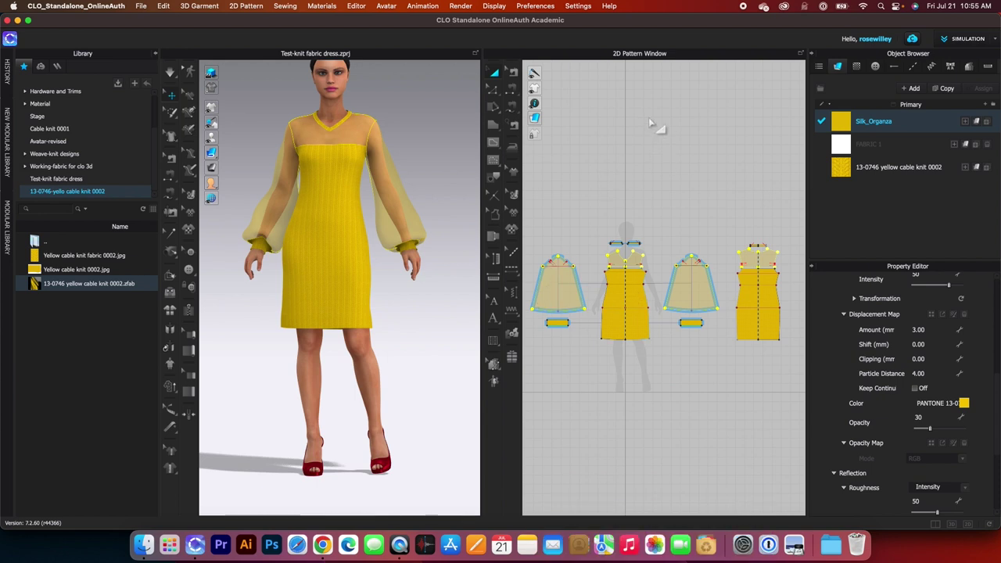
{"action": "left_click", "coordinate": [899, 148]}
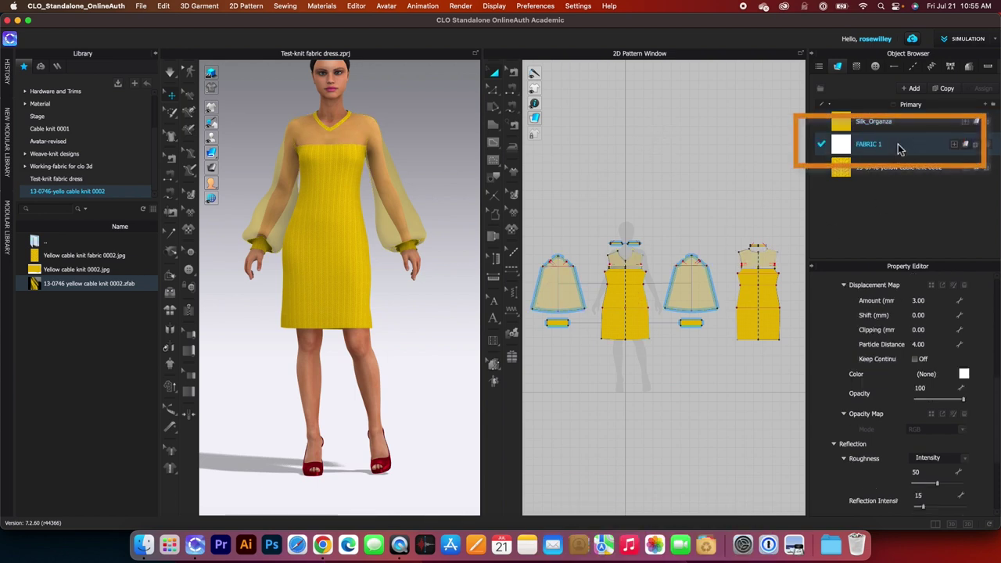
{"action": "key", "text": "s"}
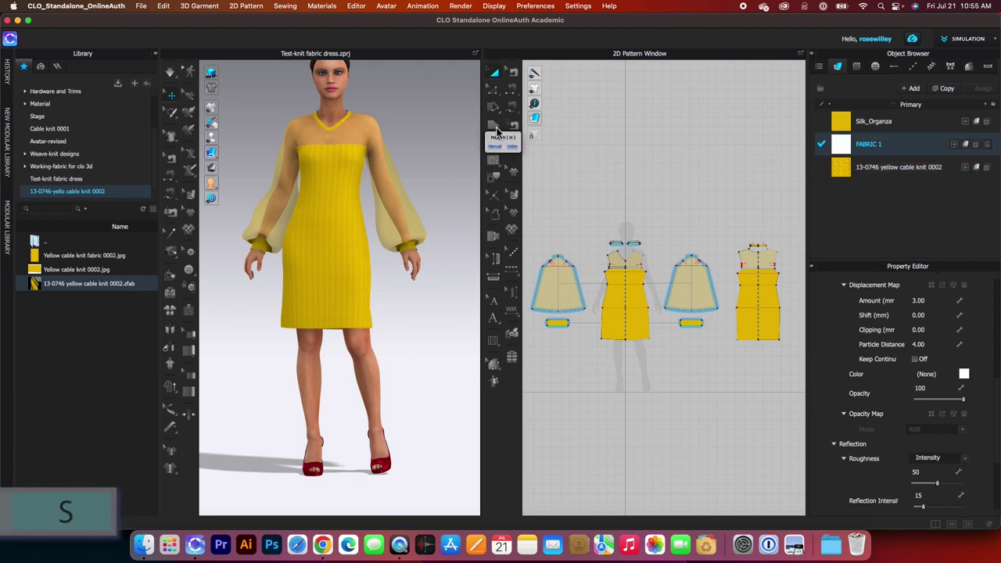
{"action": "left_click", "coordinate": [495, 130]}
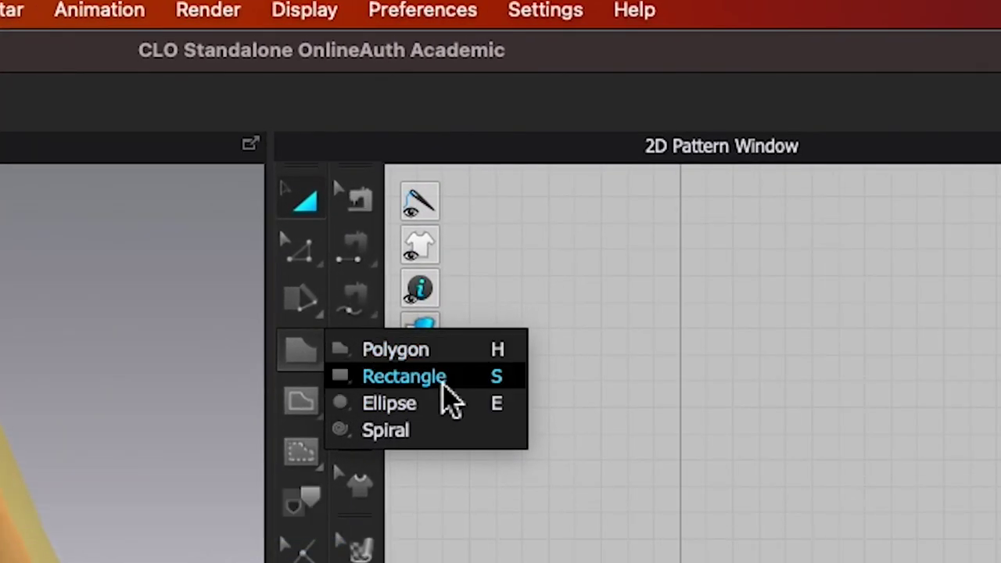
{"action": "left_click", "coordinate": [444, 383]}
{"action": "left_click", "coordinate": [721, 452]}
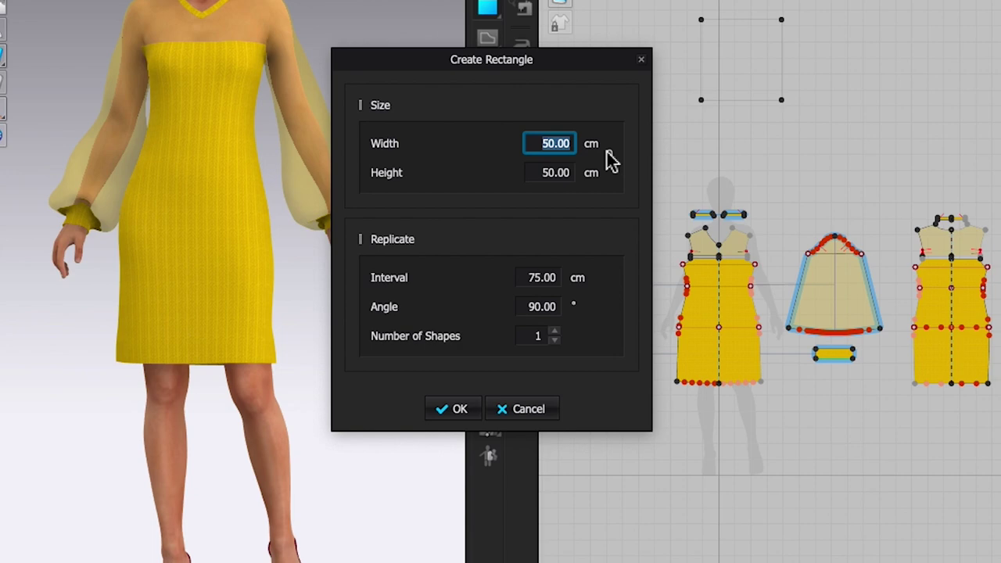
{"action": "left_click", "coordinate": [460, 409]}
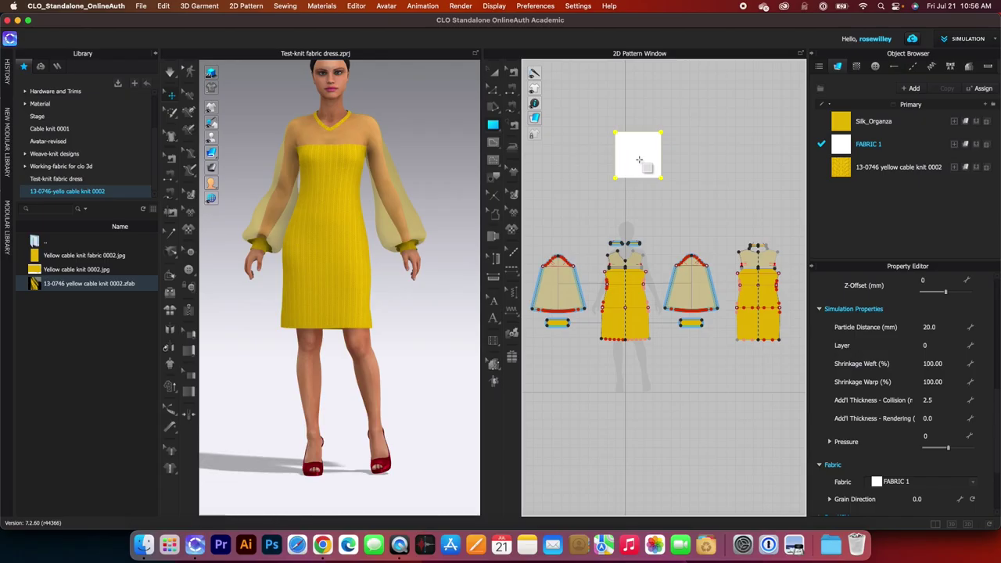
Step: Apply Yellow cable knit 0002.jpg to the new rectangle pattern as a Texture map
{"action": "key", "text": "a"}
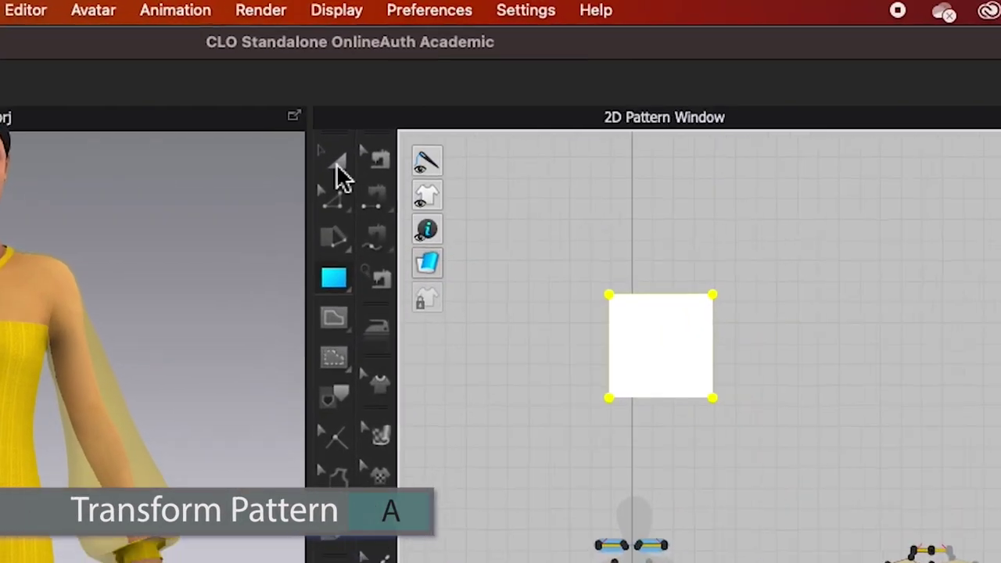
{"action": "left_click", "coordinate": [341, 178]}
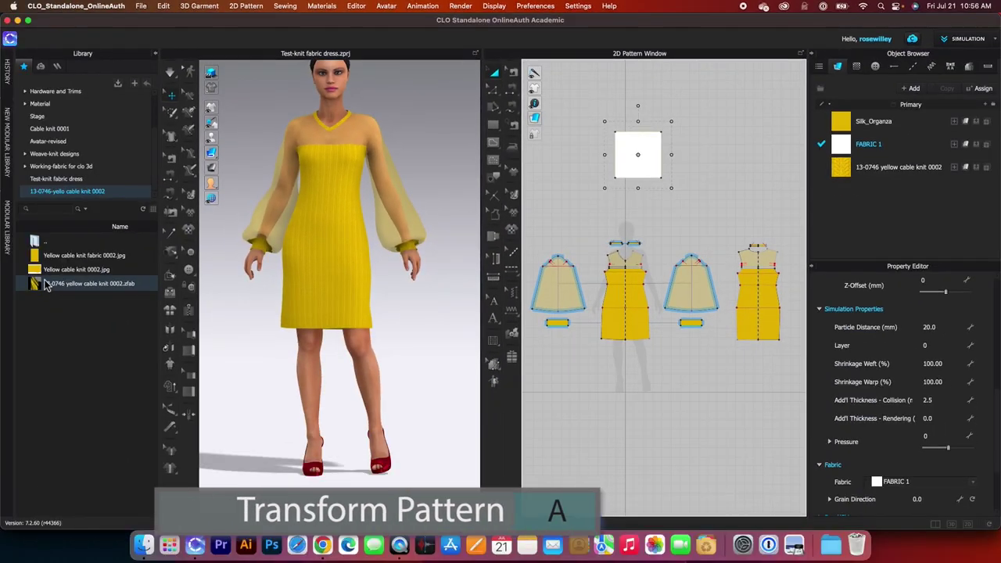
{"action": "mouse_move", "coordinate": [37, 271]}
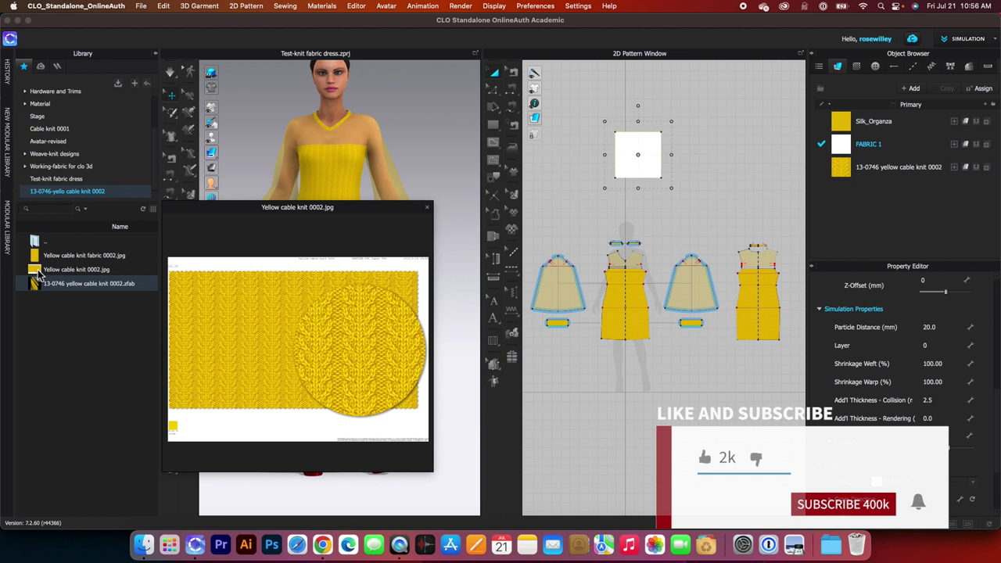
{"action": "left_click_drag", "start_coordinate": [37, 274], "coordinate": [647, 153]}
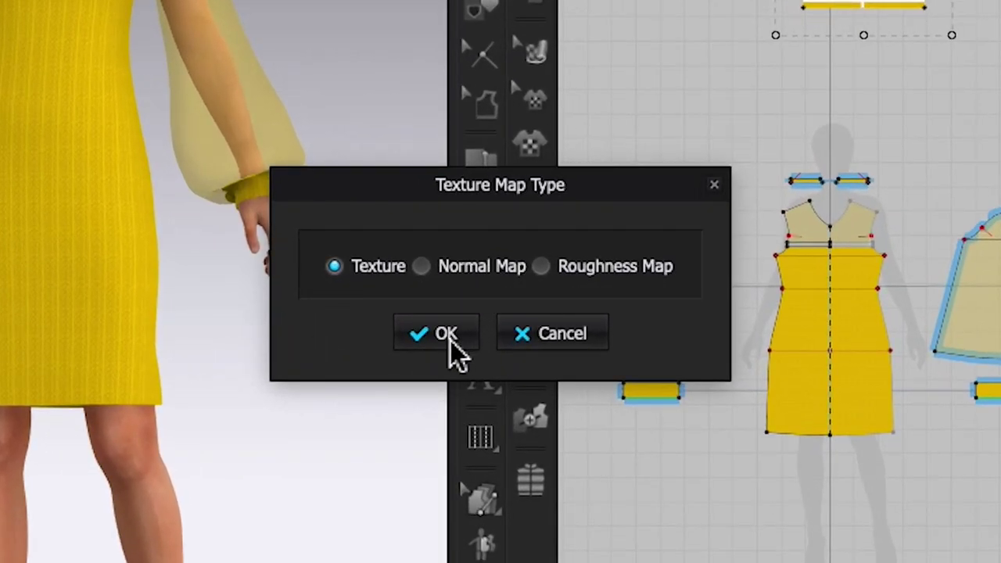
{"action": "left_click", "coordinate": [445, 334]}
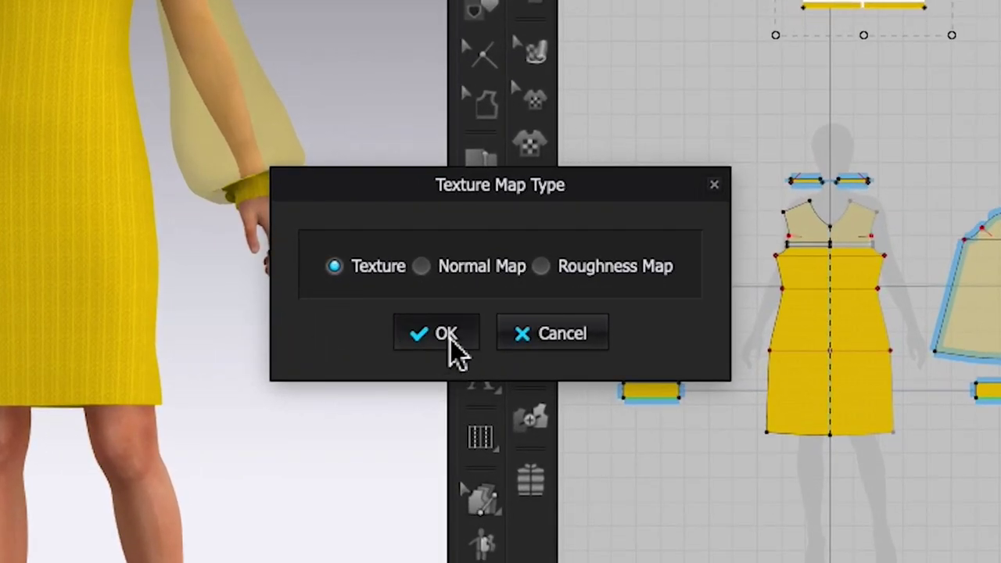
Step: Enlarge the texture image on the rectangle pattern proportionally with the Edit Texture tool
{"action": "key", "text": "t"}
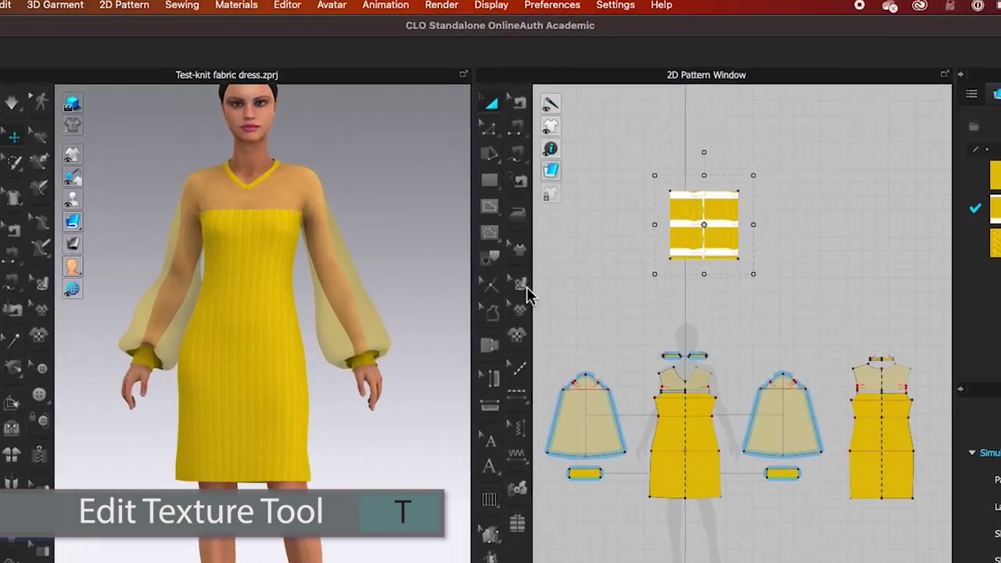
{"action": "left_click", "coordinate": [515, 197]}
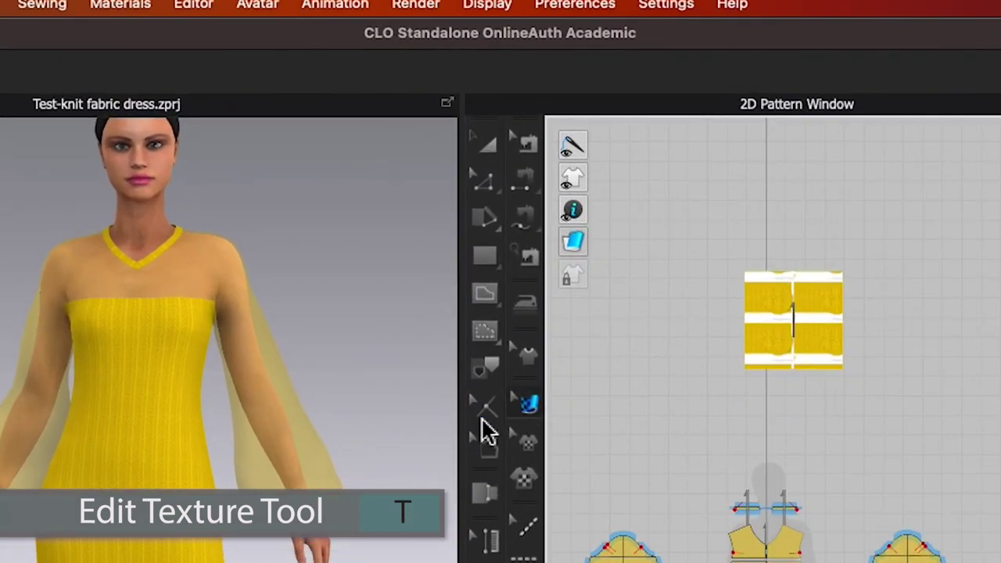
{"action": "left_click", "coordinate": [789, 314]}
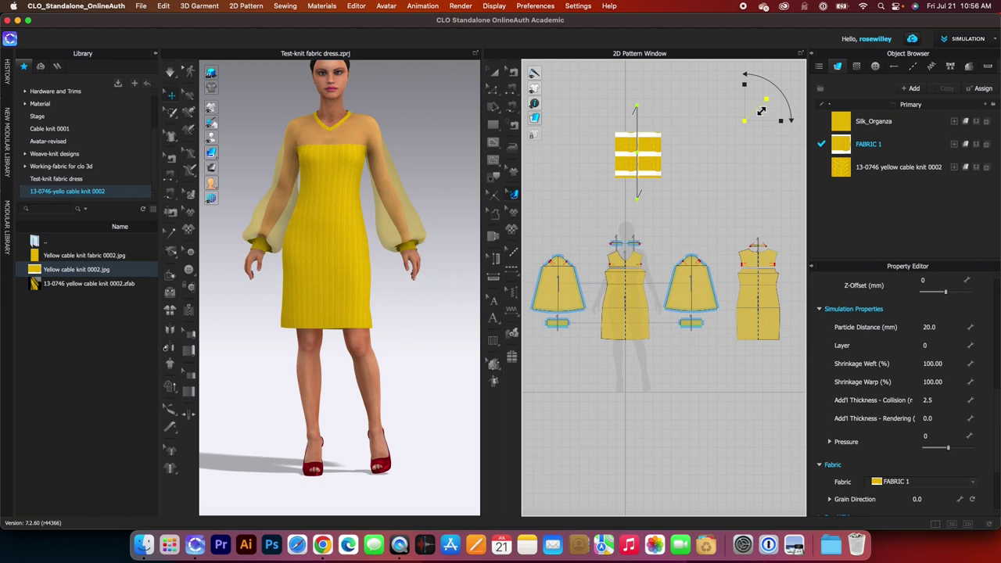
{"action": "left_click_drag", "start_coordinate": [763, 109], "coordinate": [795, 53]}
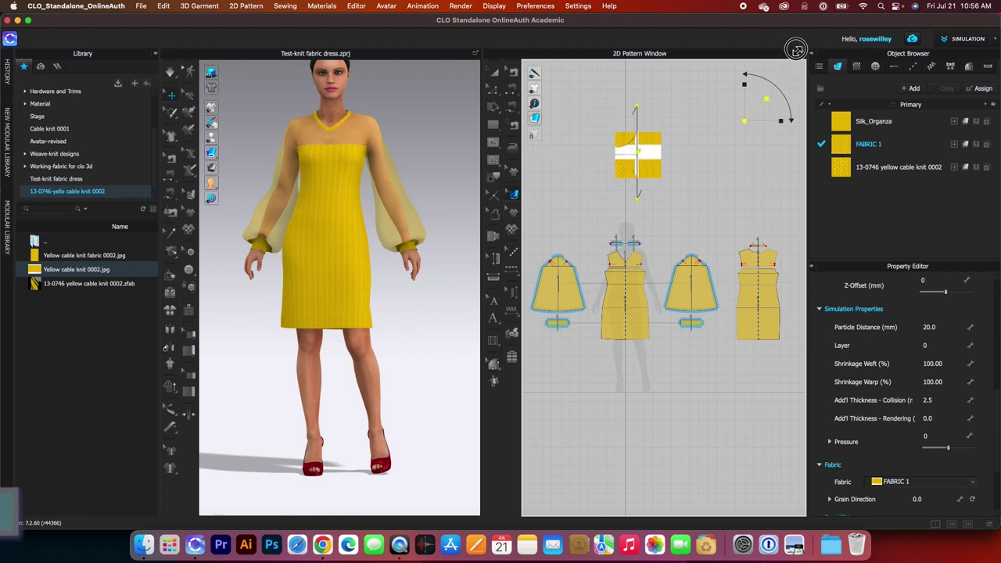
Step: Examine the Pantone number printed below the color swatch in the rectangle's texture
{"action": "key", "text": "a"}
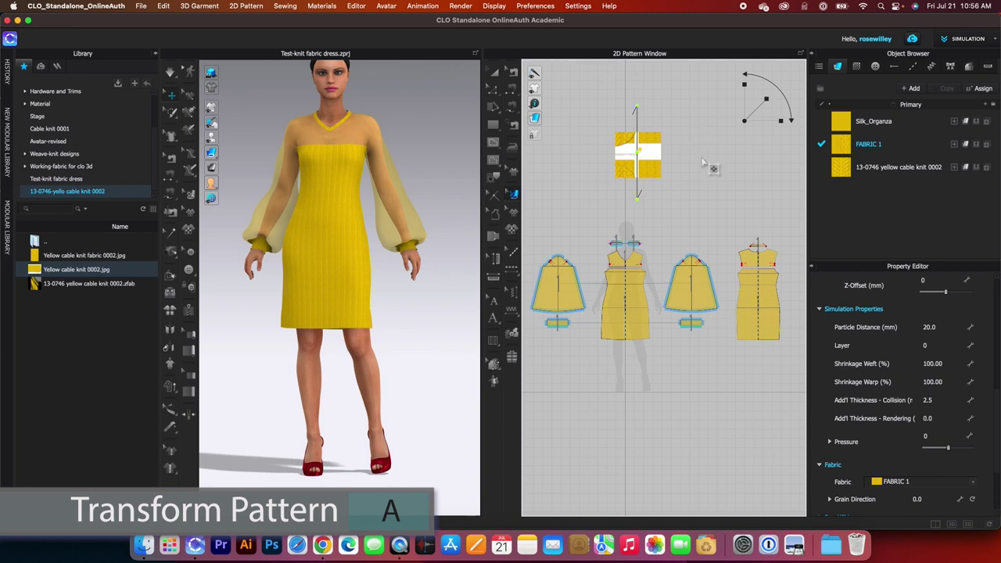
{"action": "left_click", "coordinate": [495, 73]}
{"action": "left_click", "coordinate": [638, 140]}
{"action": "scroll", "coordinate": [638, 140], "scroll_direction": "up", "scroll_amount": 5}
{"action": "scroll", "coordinate": [635, 186], "scroll_direction": "up", "scroll_amount": 8}
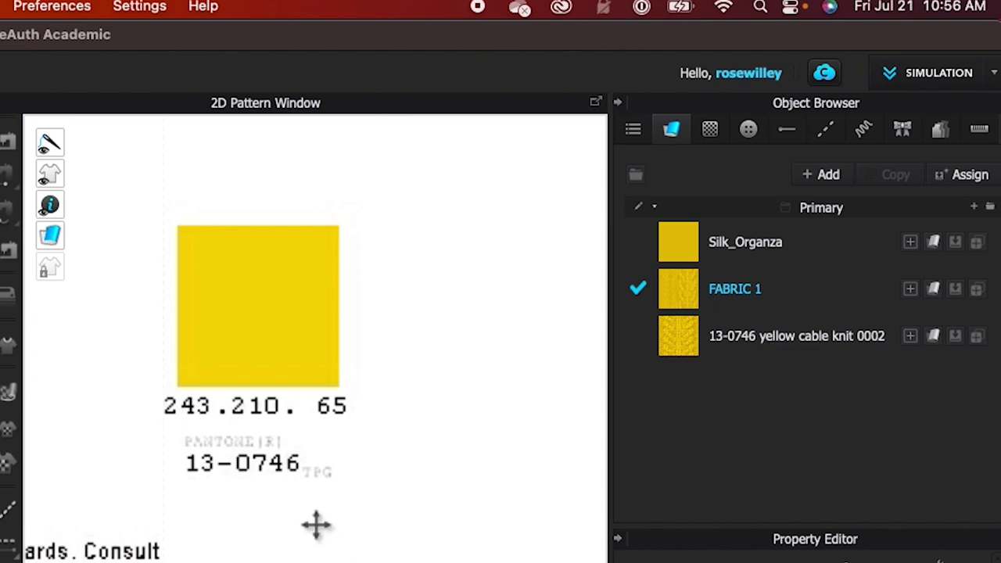
{"action": "scroll", "coordinate": [317, 524], "scroll_direction": "down", "scroll_amount": 5}
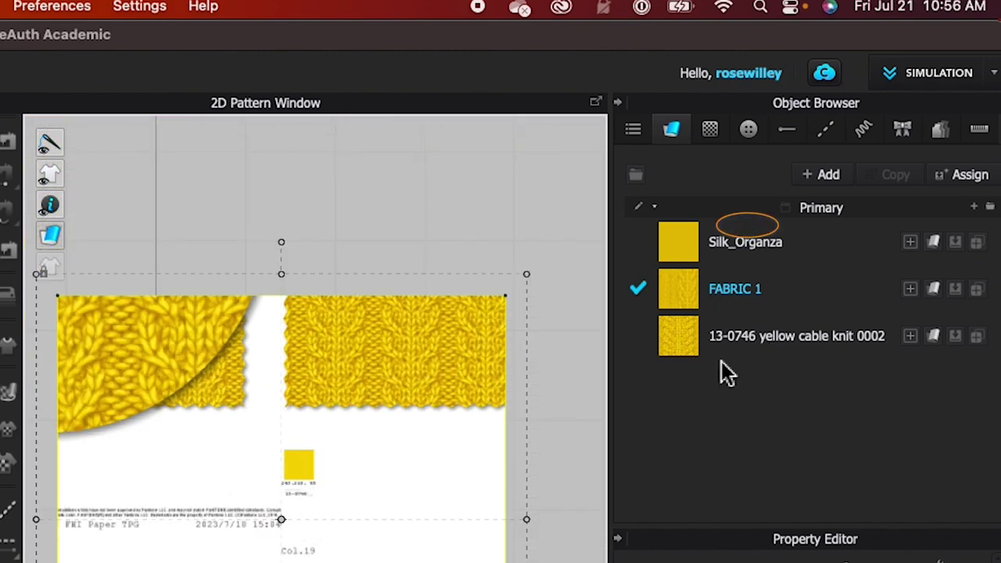
Step: Compare the Silk_Organza fabric's Pantone color with the swatch on the rectangle, then close the color picker without changes
{"action": "left_click", "coordinate": [825, 243]}
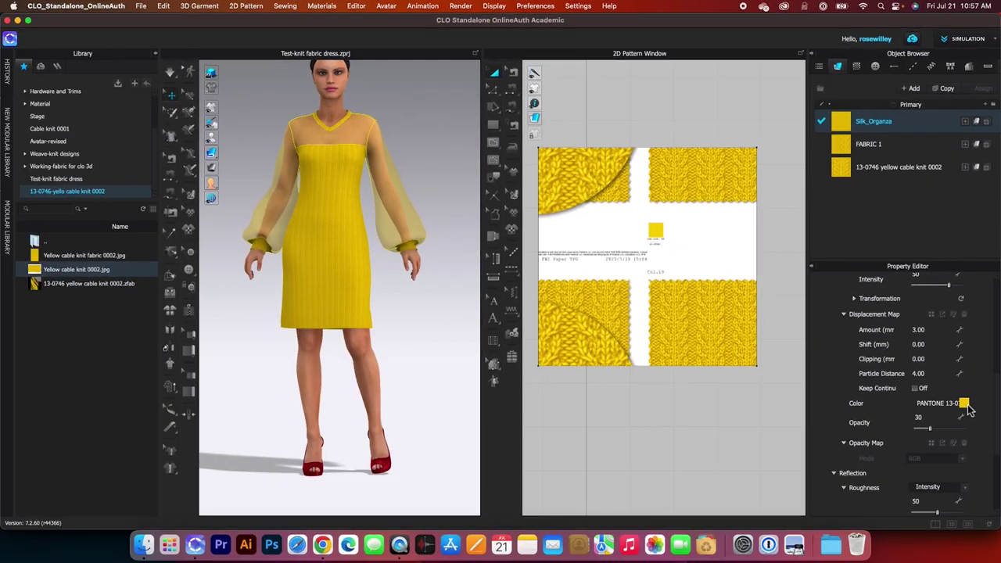
{"action": "left_click", "coordinate": [964, 404]}
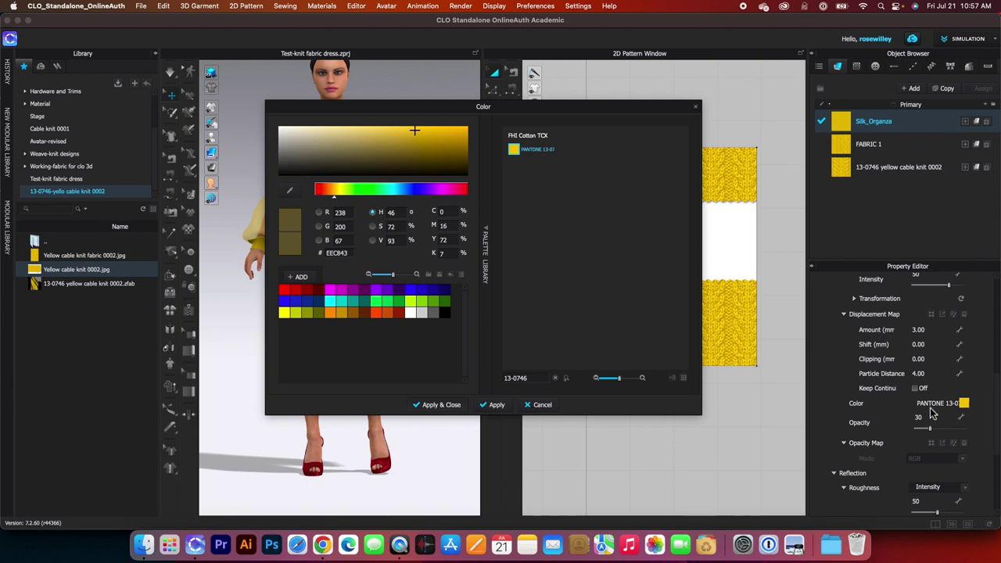
{"action": "left_click_drag", "start_coordinate": [634, 112], "coordinate": [521, 117]}
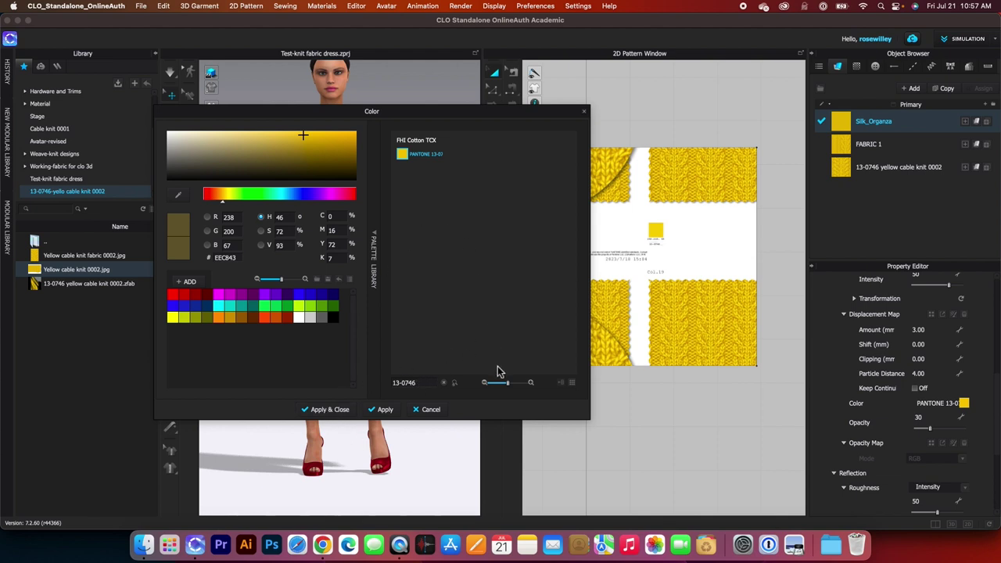
{"action": "left_click", "coordinate": [431, 410]}
{"action": "scroll", "coordinate": [703, 201], "scroll_direction": "down", "scroll_amount": 5}
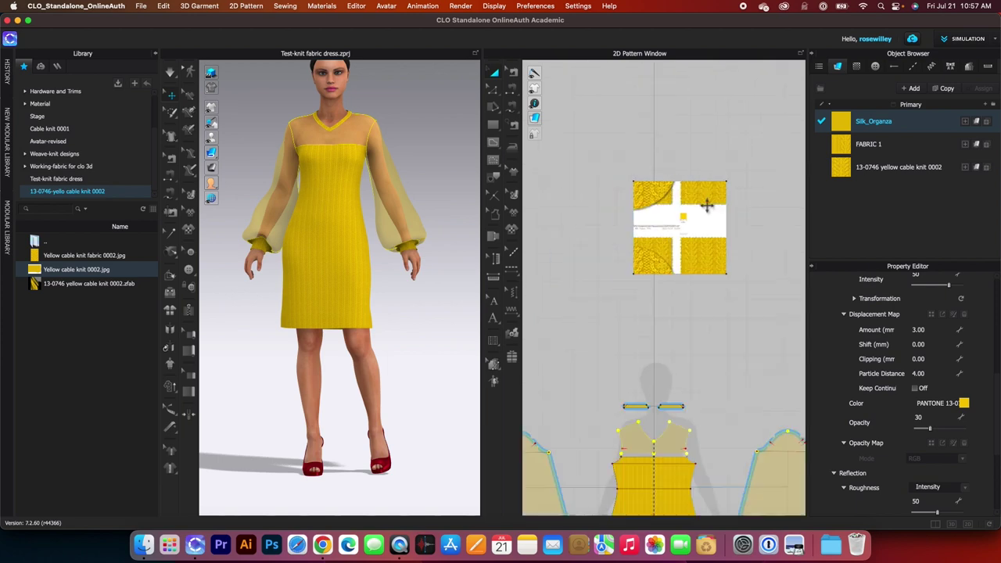
{"action": "scroll", "coordinate": [691, 196], "scroll_direction": "up", "scroll_amount": 2}
{"action": "scroll", "coordinate": [625, 125], "scroll_direction": "down", "scroll_amount": 2}
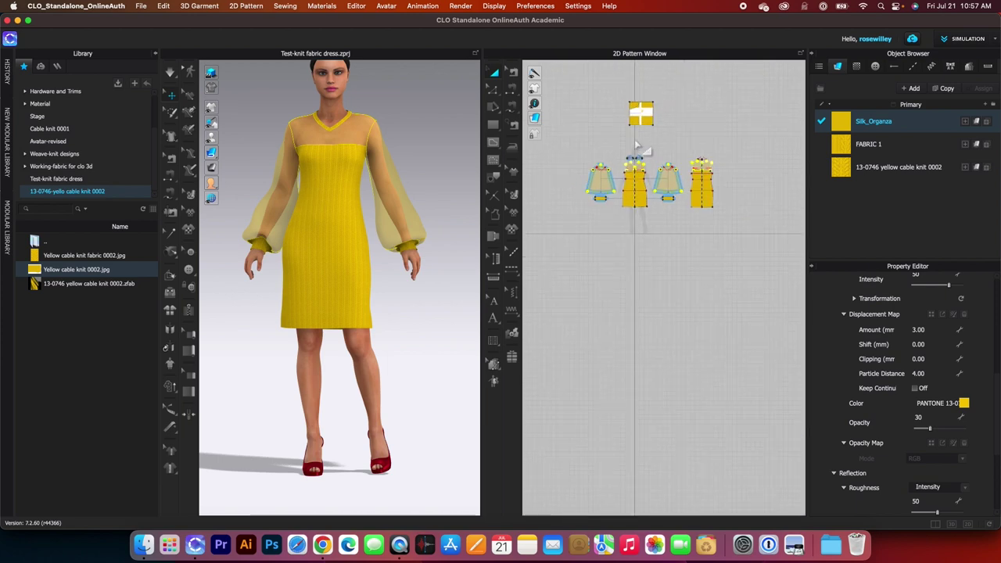
{"action": "scroll", "coordinate": [625, 125], "scroll_direction": "up", "scroll_amount": 3}
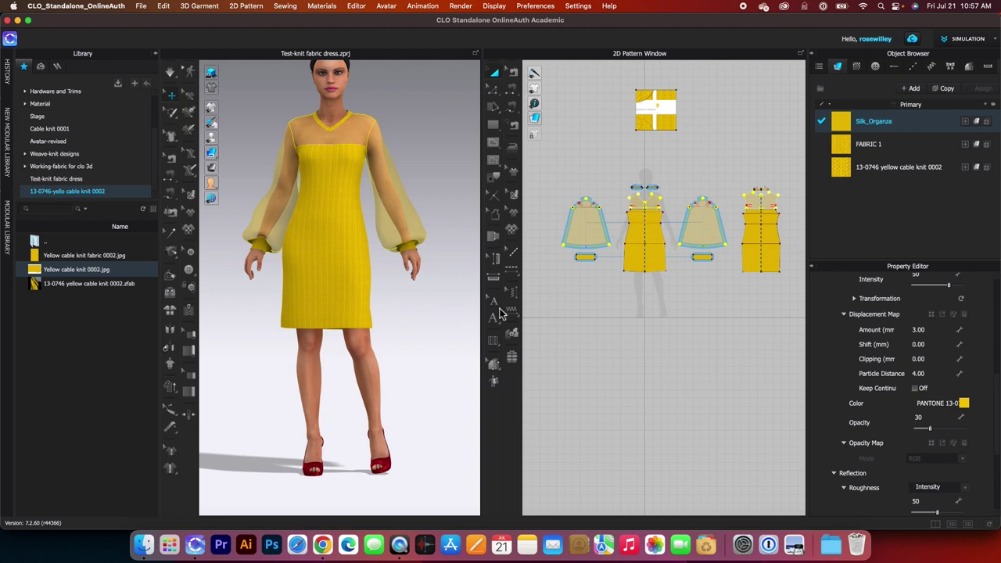
{"action": "scroll", "coordinate": [697, 156], "scroll_direction": "up", "scroll_amount": 4}
{"action": "scroll", "coordinate": [698, 156], "scroll_direction": "down", "scroll_amount": 3}
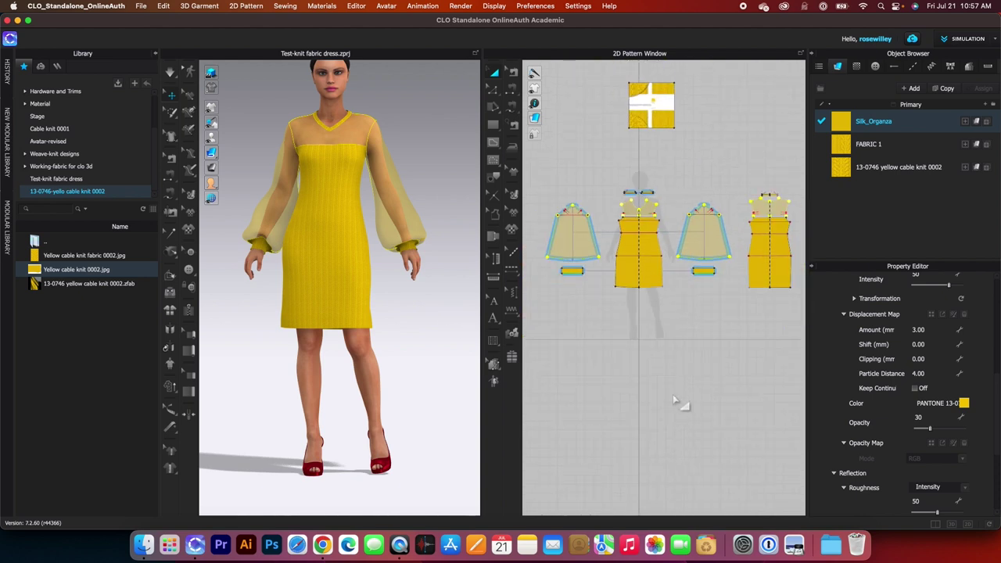